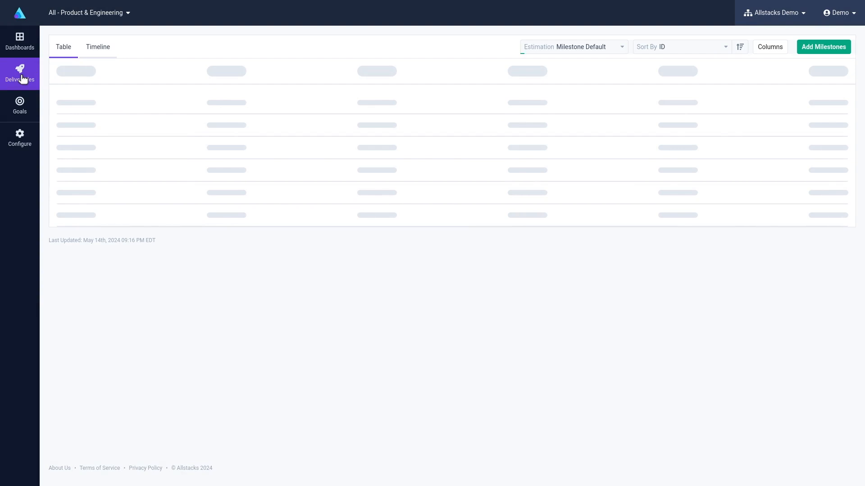
# Open the Cycle Time view of the Process Health metrics from the metrics catalogue.
pyautogui.click(22, 138)
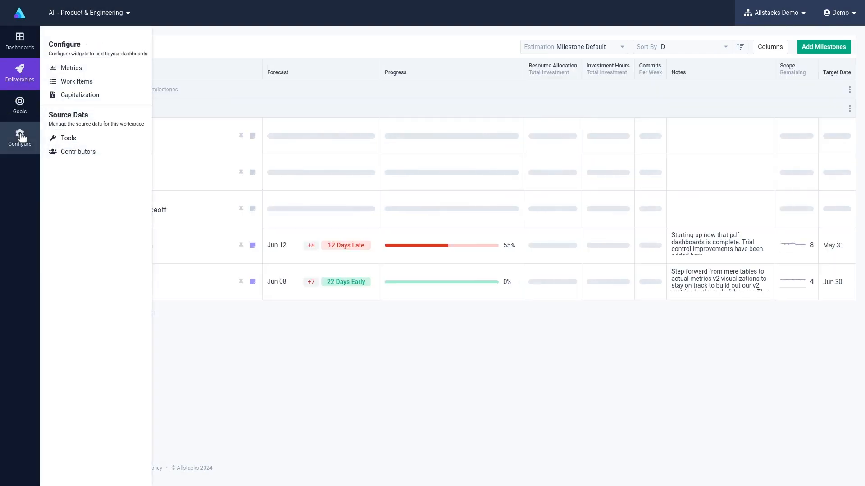
pyautogui.click(71, 68)
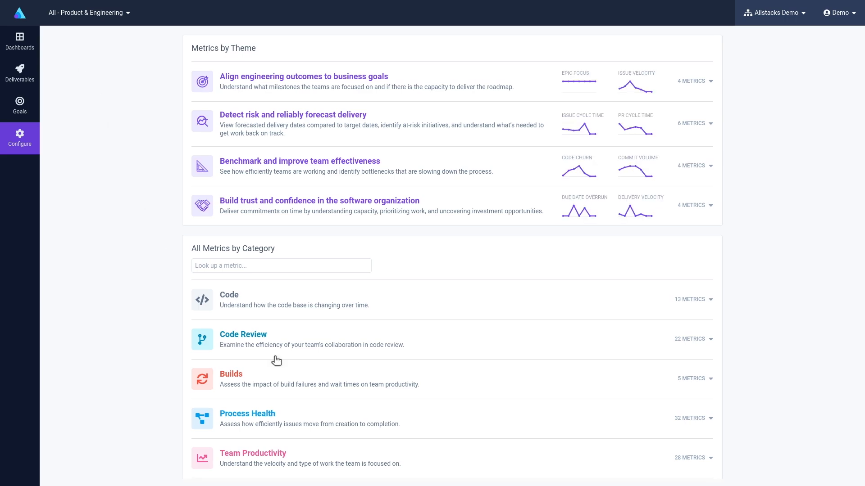
pyautogui.click(318, 418)
pyautogui.scroll(-5, 317, 418)
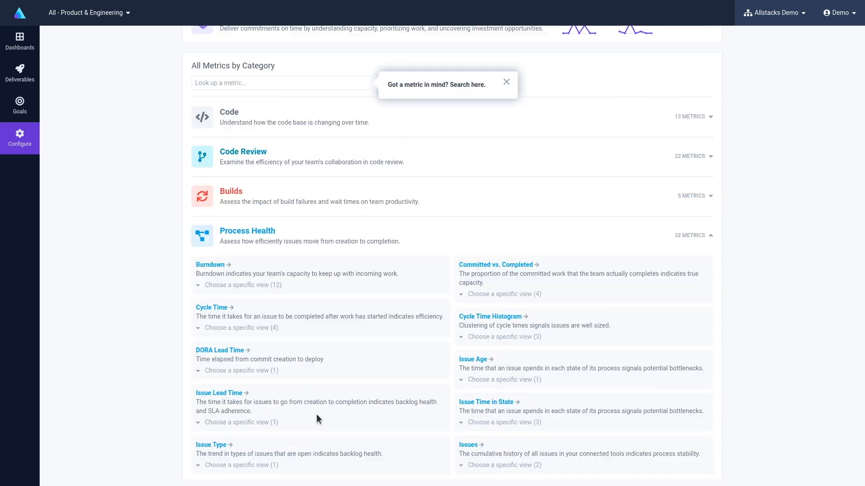
pyautogui.click(229, 255)
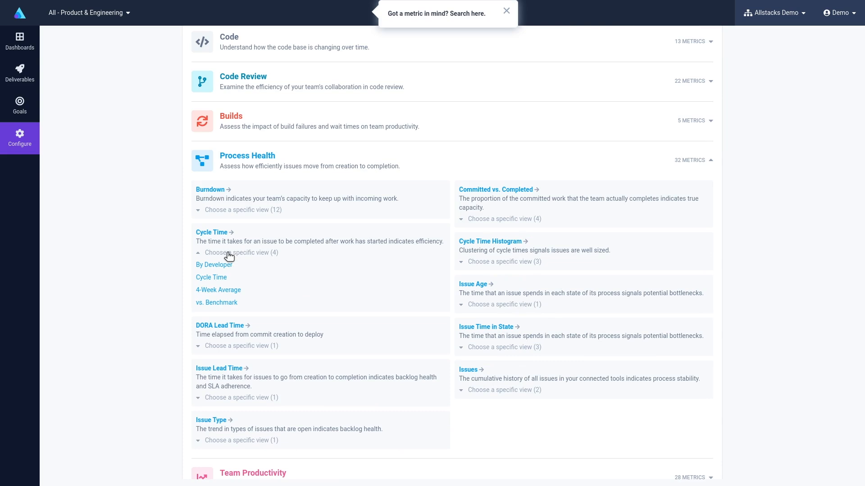
pyautogui.click(210, 278)
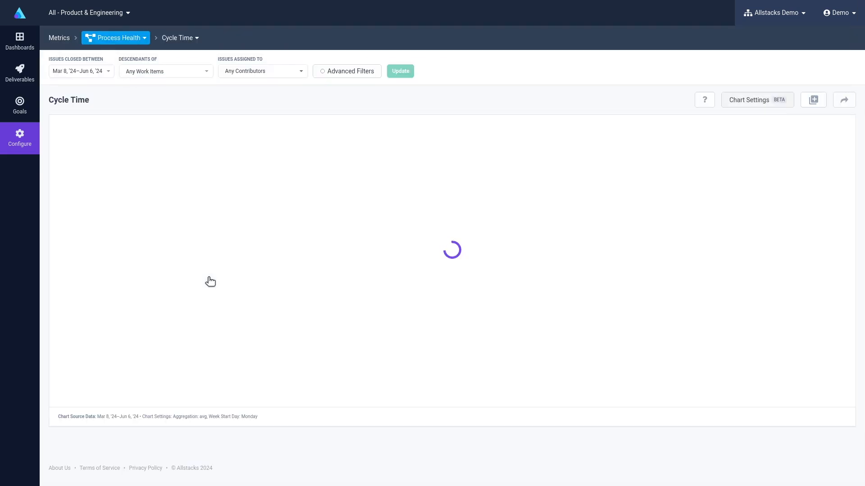
# Browse the available views and the date range, descendants and contributor filter options without changing them.
pyautogui.click(176, 40)
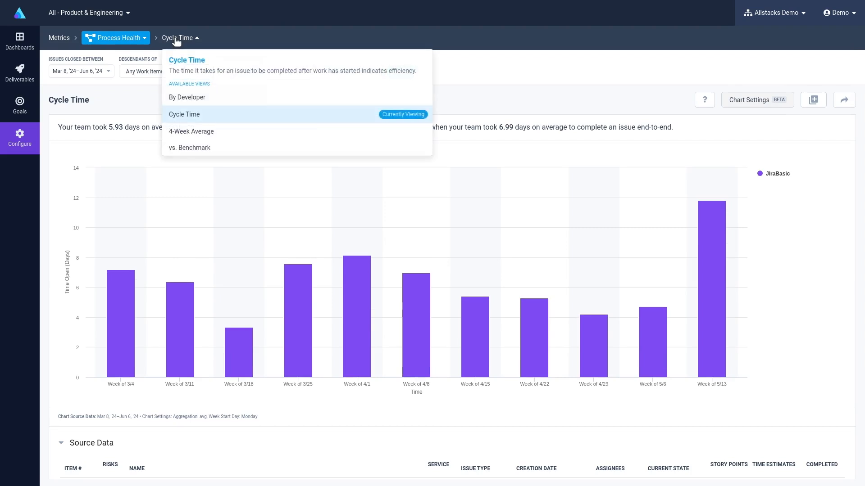
pyautogui.click(442, 44)
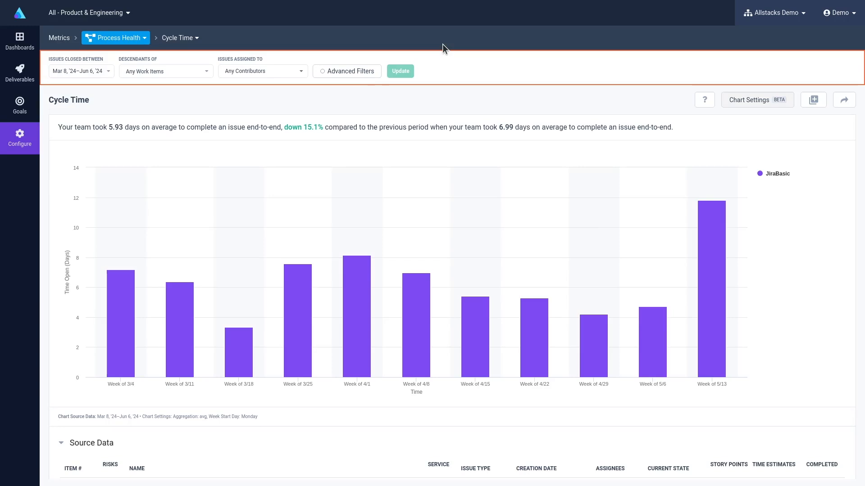
pyautogui.click(109, 72)
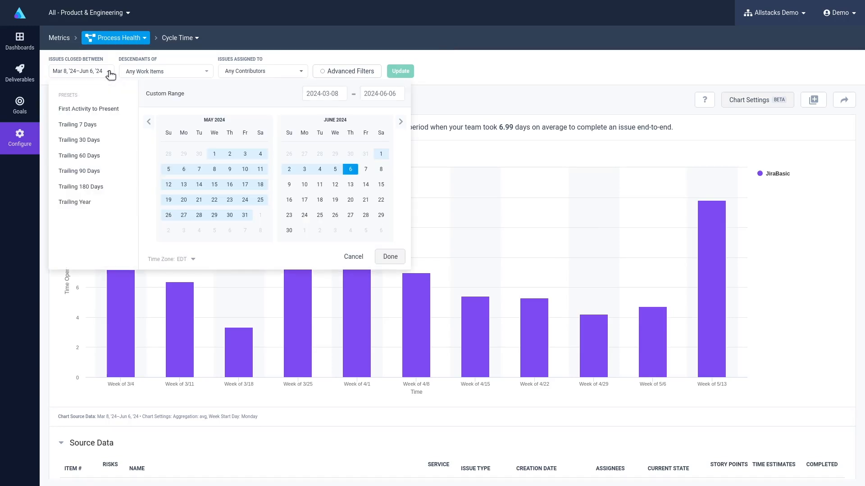
pyautogui.click(109, 72)
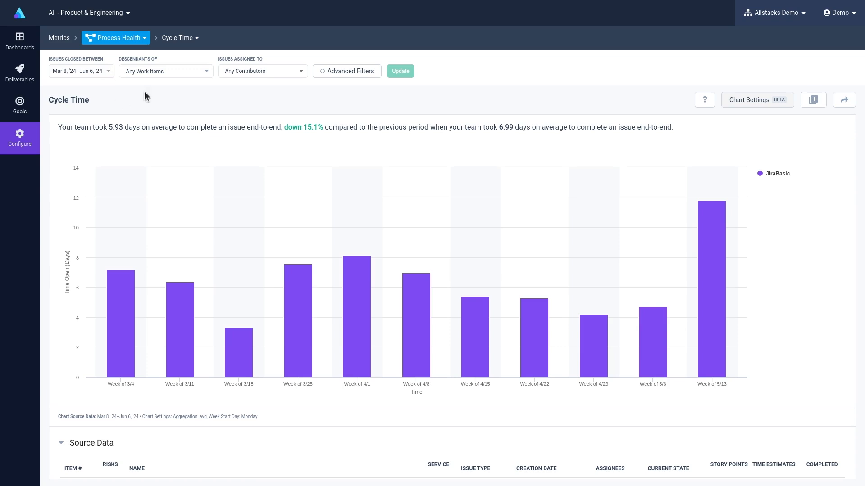
pyautogui.click(206, 72)
pyautogui.click(207, 73)
pyautogui.click(280, 74)
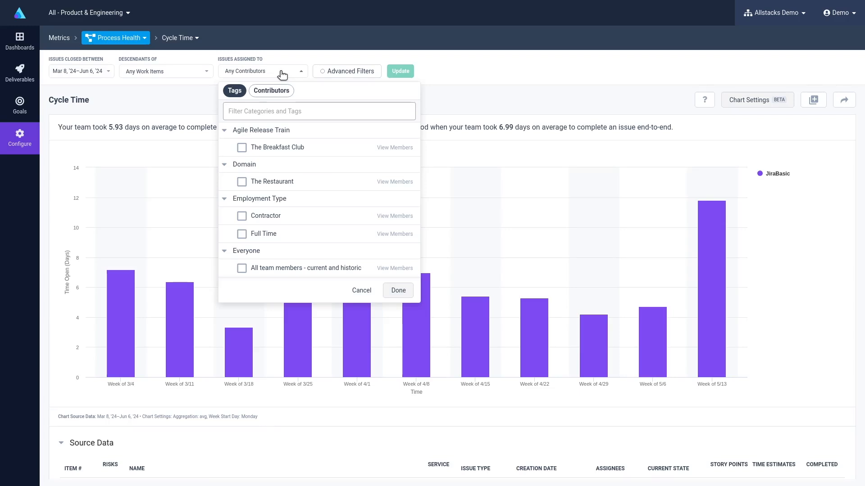
pyautogui.click(271, 90)
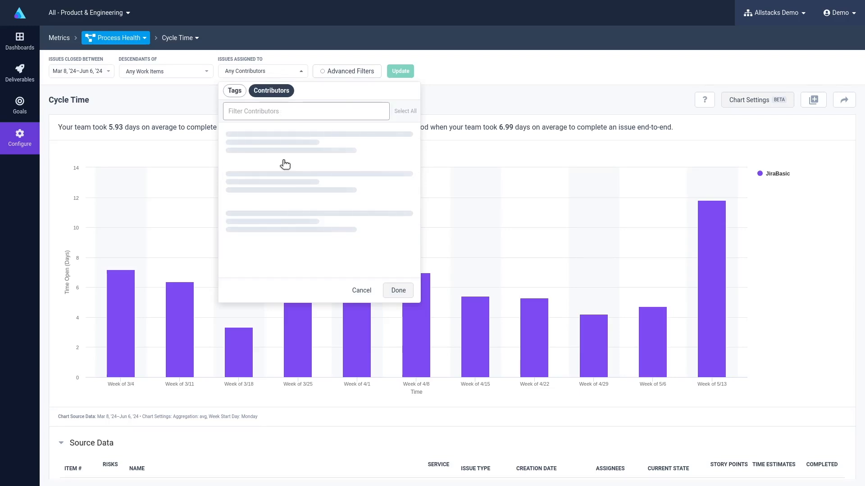
pyautogui.click(362, 291)
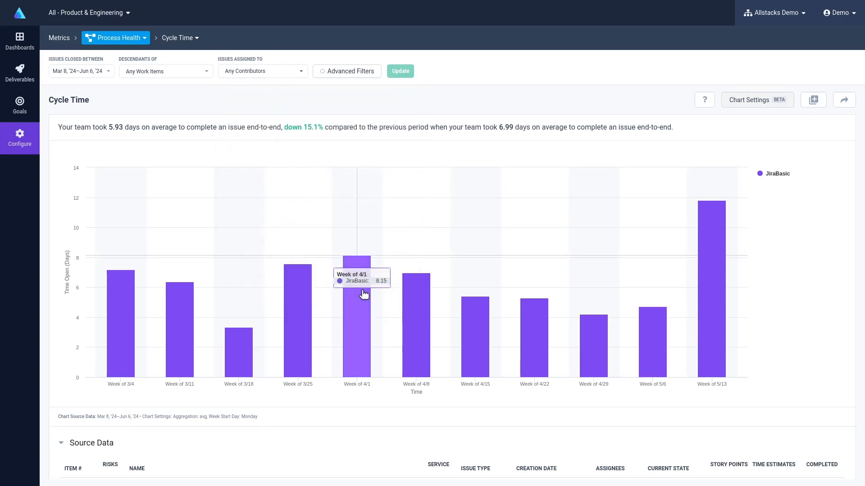
# Add an advanced filter where Issue Type is Story, save it, and update the chart.
pyautogui.click(337, 72)
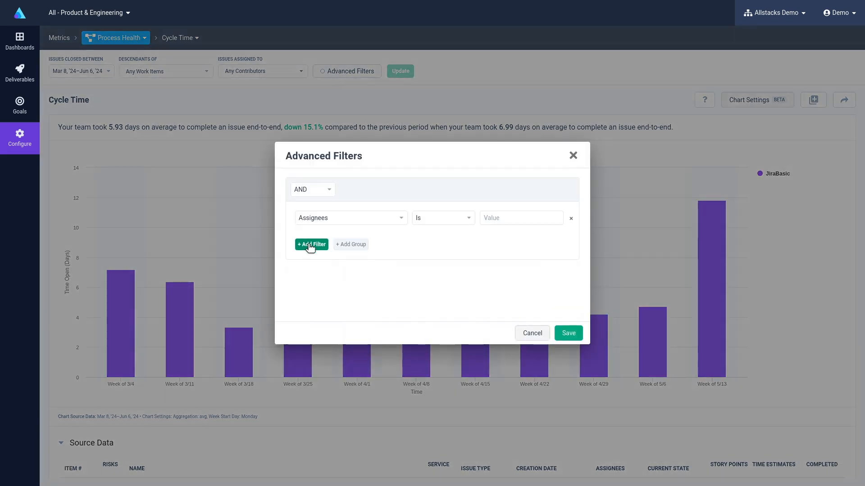
pyautogui.click(309, 244)
pyautogui.click(401, 218)
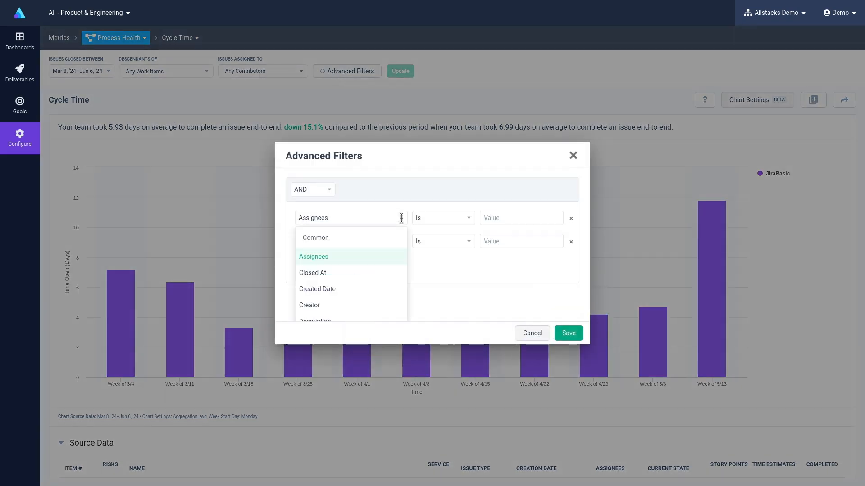
pyautogui.scroll(-5, 401, 222)
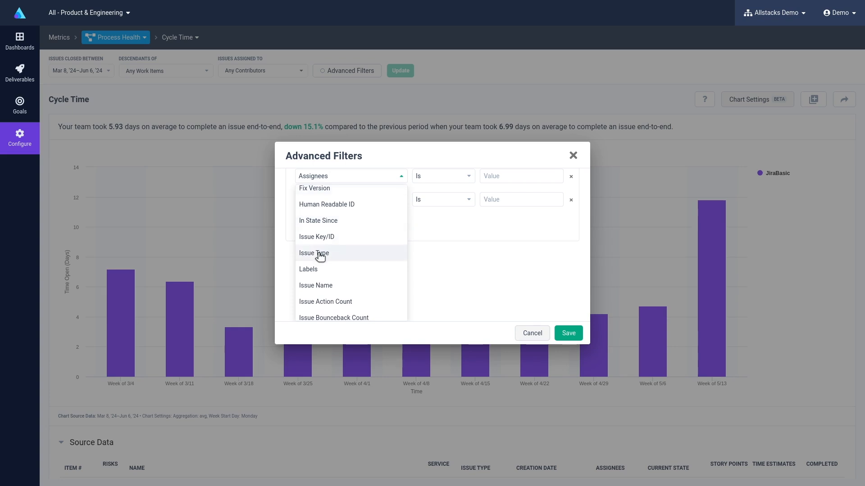
pyautogui.click(378, 252)
pyautogui.click(505, 219)
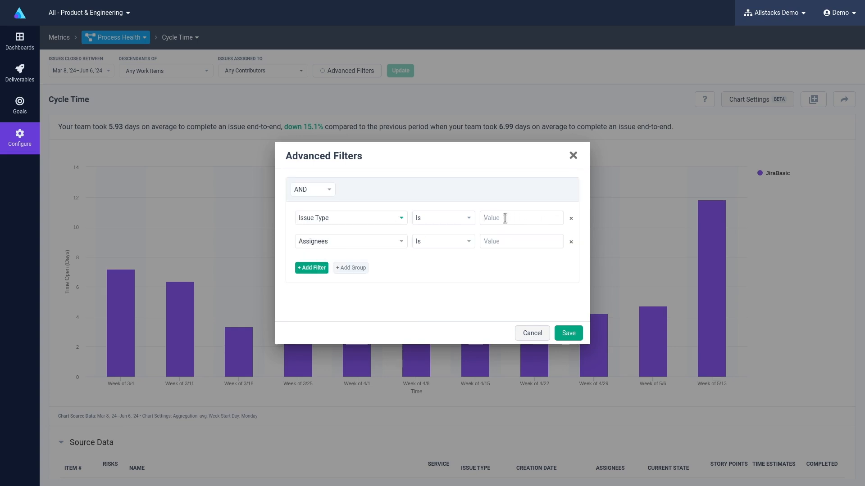
pyautogui.write('Story')
pyautogui.click(571, 242)
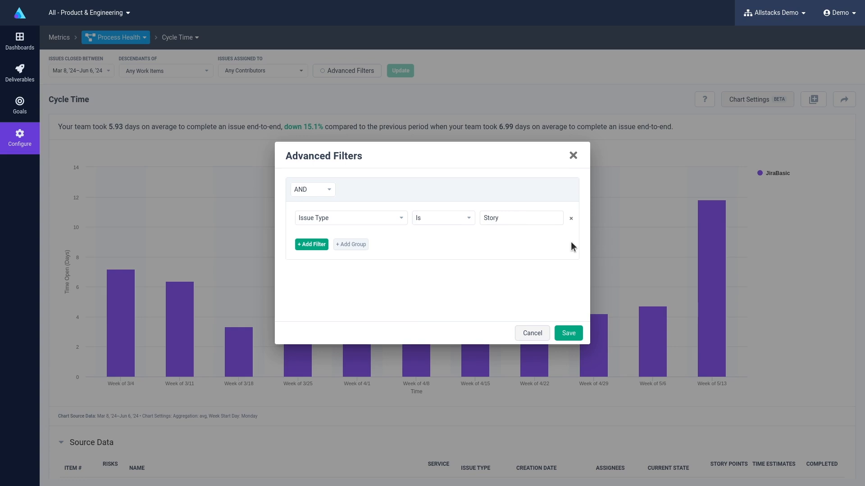
pyautogui.click(569, 334)
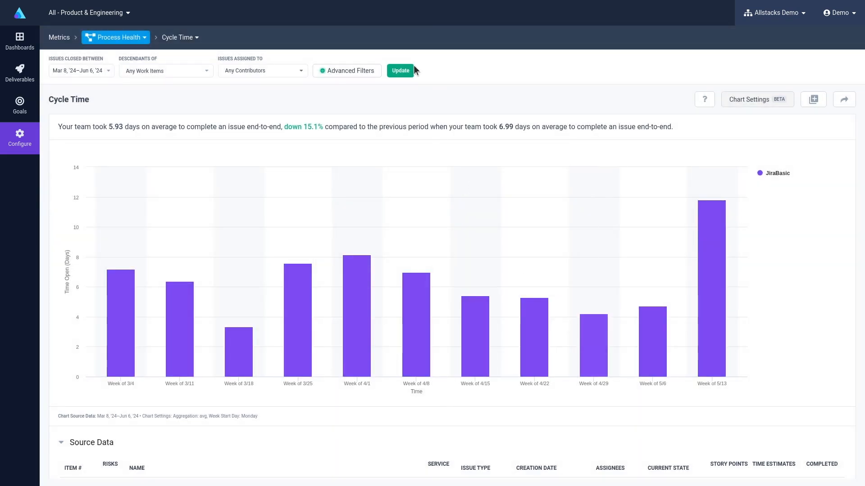
pyautogui.click(400, 71)
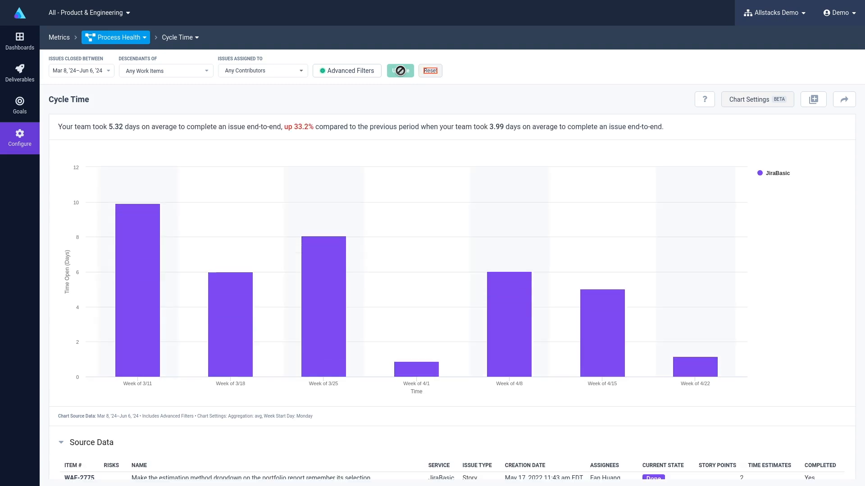
# Change the chart type to Heatmap in the chart settings and apply it.
pyautogui.click(781, 101)
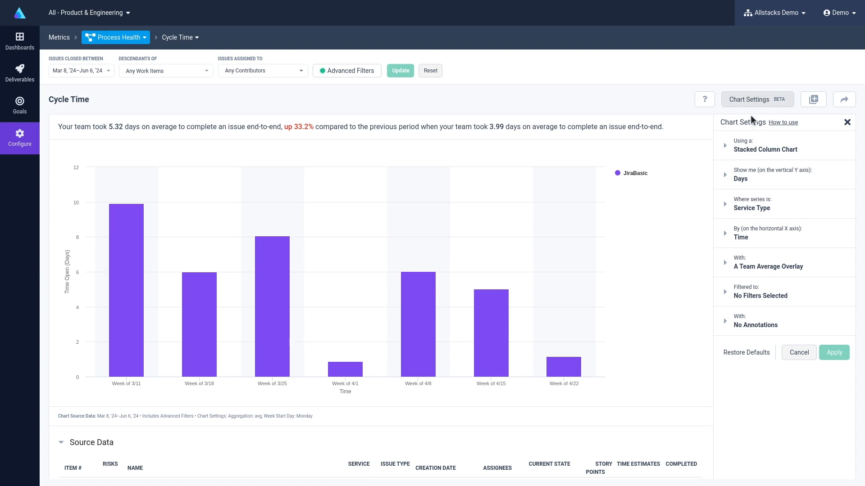
pyautogui.click(759, 144)
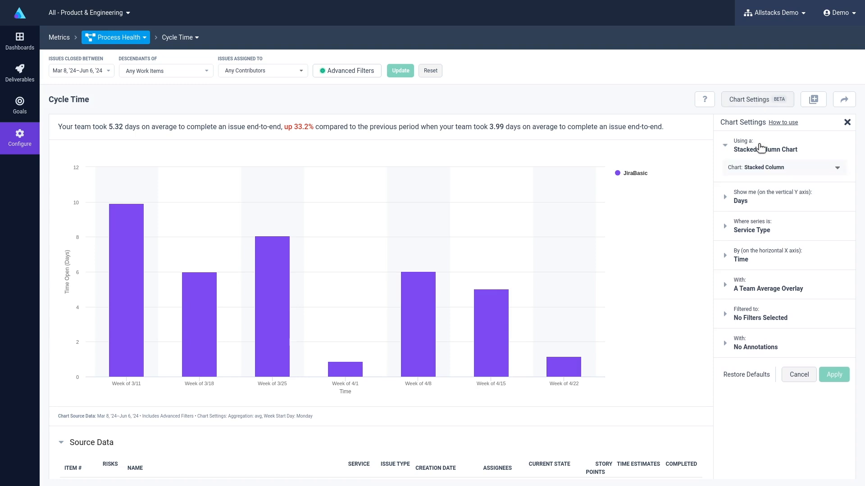
pyautogui.click(837, 168)
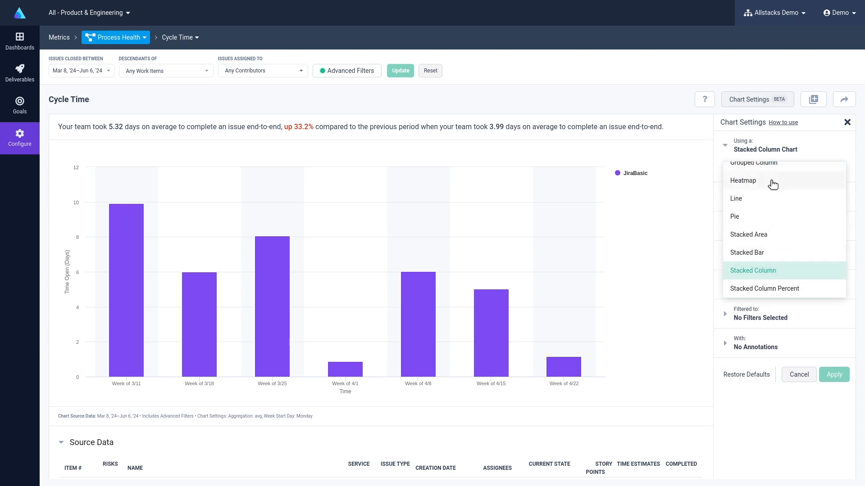
pyautogui.click(747, 180)
pyautogui.click(834, 316)
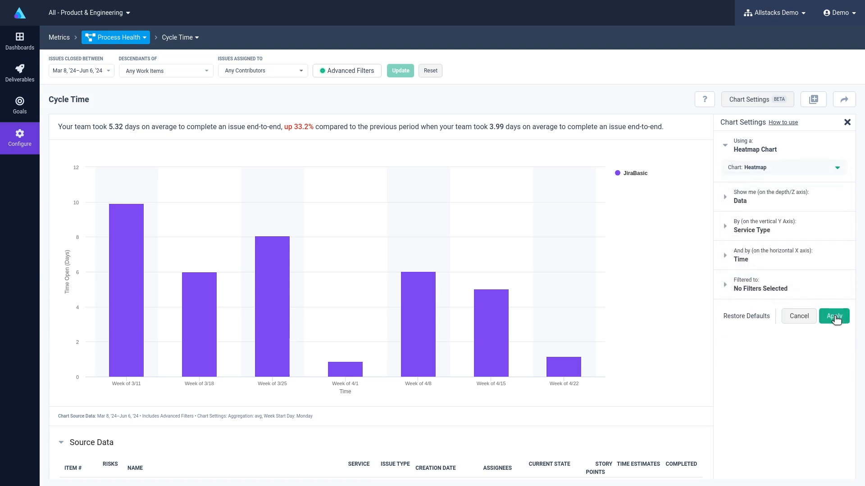
# Change the chart type to Grouped Column and apply it.
pyautogui.click(839, 169)
pyautogui.scroll(2, 837, 171)
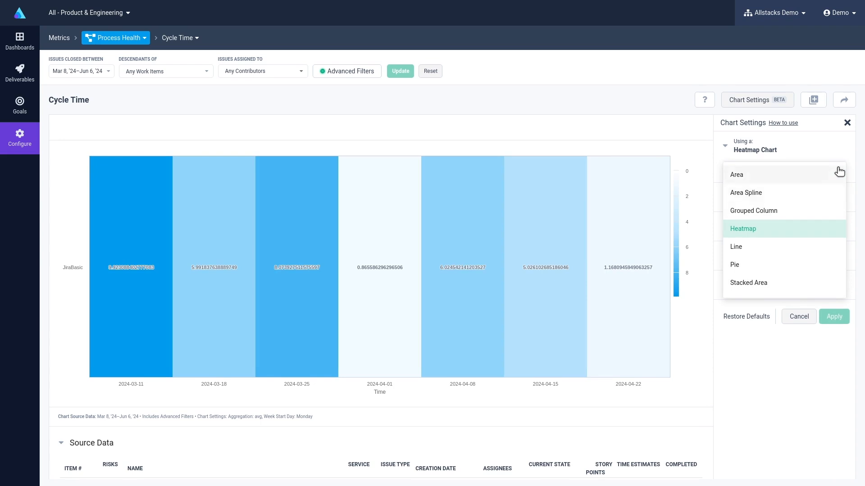
pyautogui.click(749, 212)
pyautogui.click(834, 376)
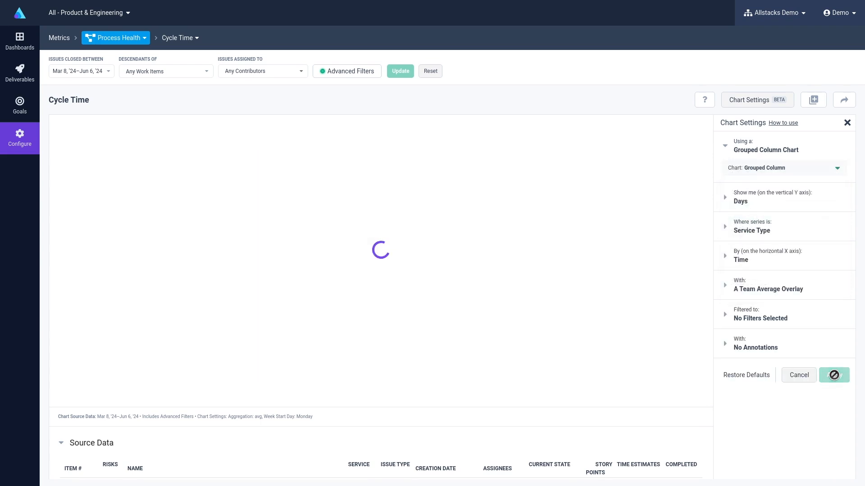
# Set the chart series to Issue Type and apply the settings.
pyautogui.click(750, 219)
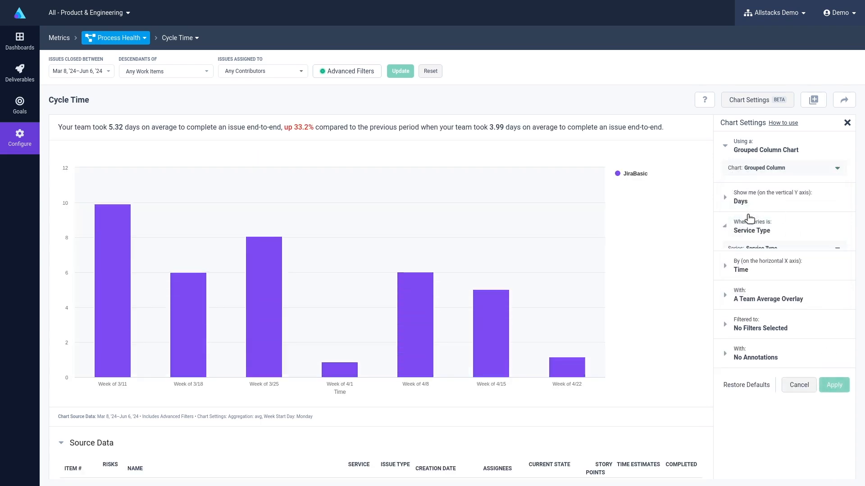
pyautogui.click(771, 249)
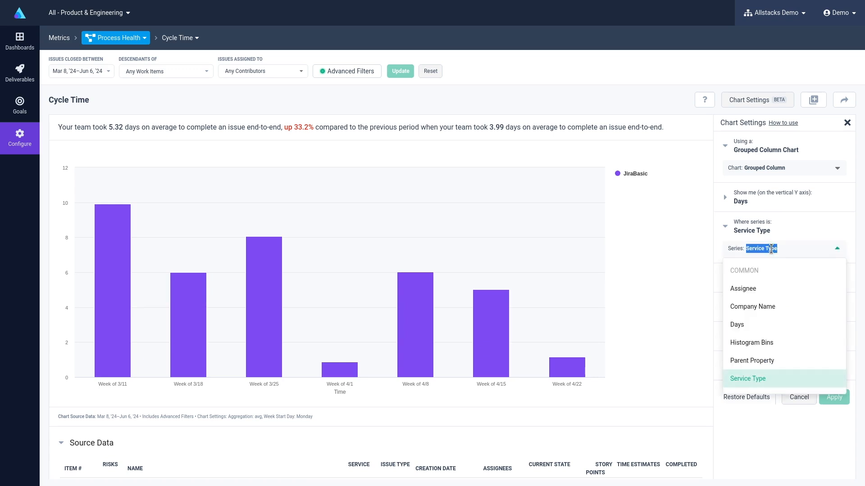
pyautogui.write('Issue Type')
pyautogui.click(742, 357)
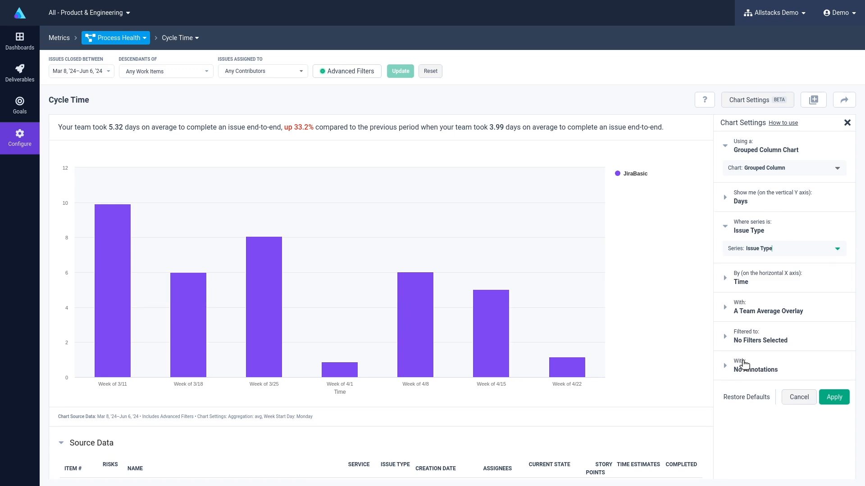
pyautogui.click(833, 398)
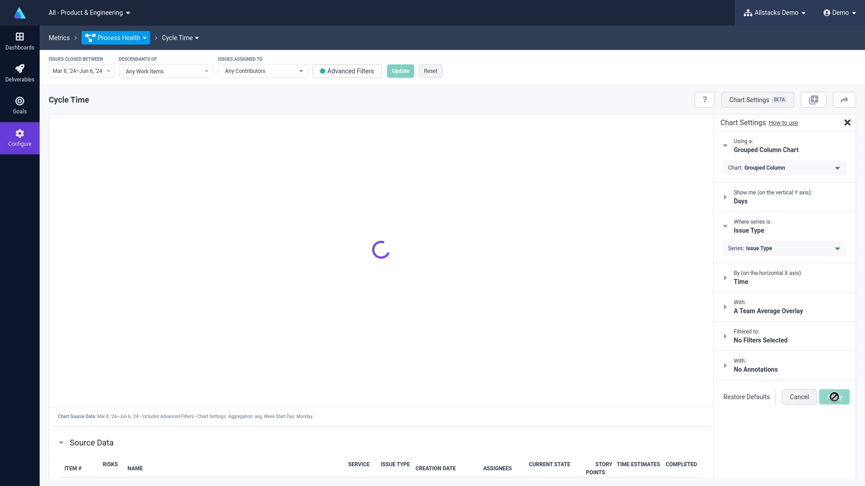
# Set the time axis grouping to Month and apply the settings.
pyautogui.click(749, 270)
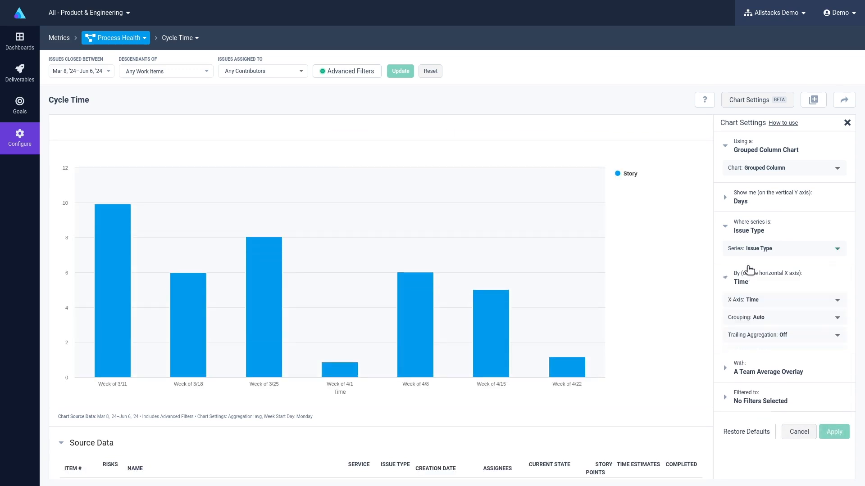
pyautogui.click(738, 318)
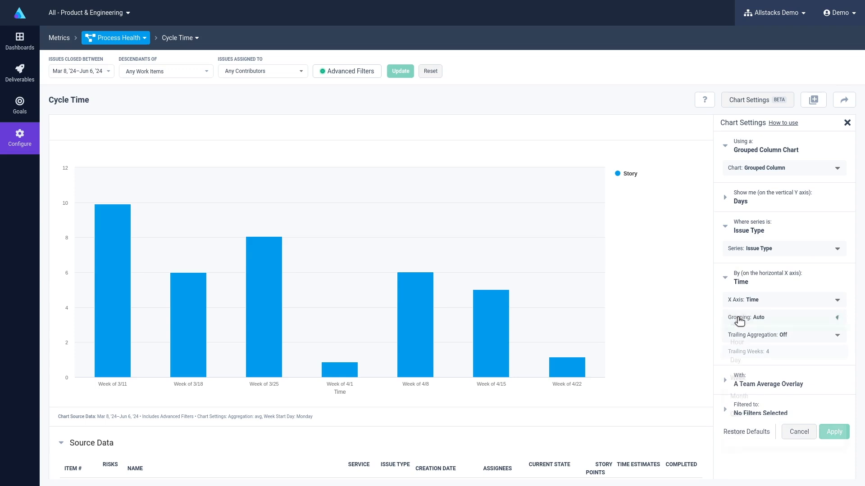
pyautogui.click(749, 396)
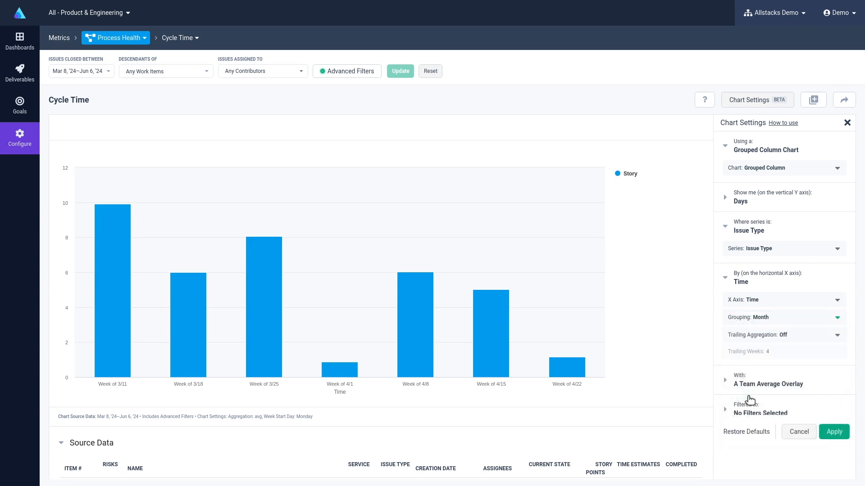
pyautogui.click(833, 431)
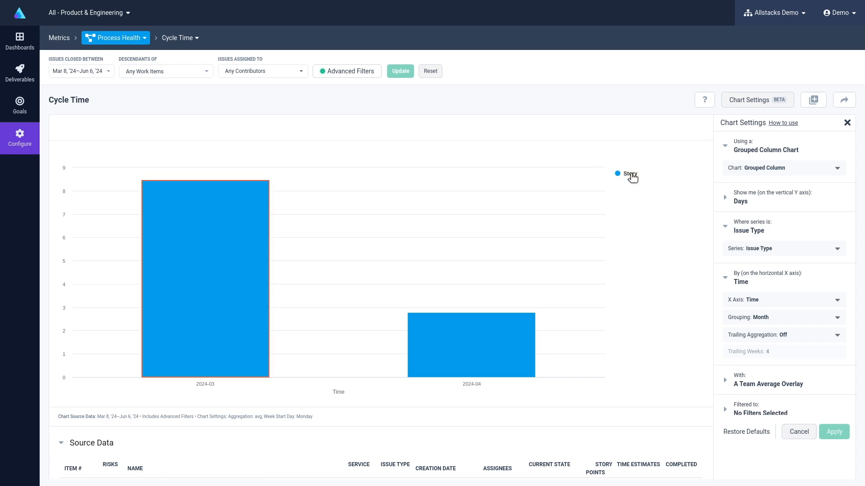
# Drill into the 2024-03 bar's source data and open the first story's details.
pyautogui.click(182, 244)
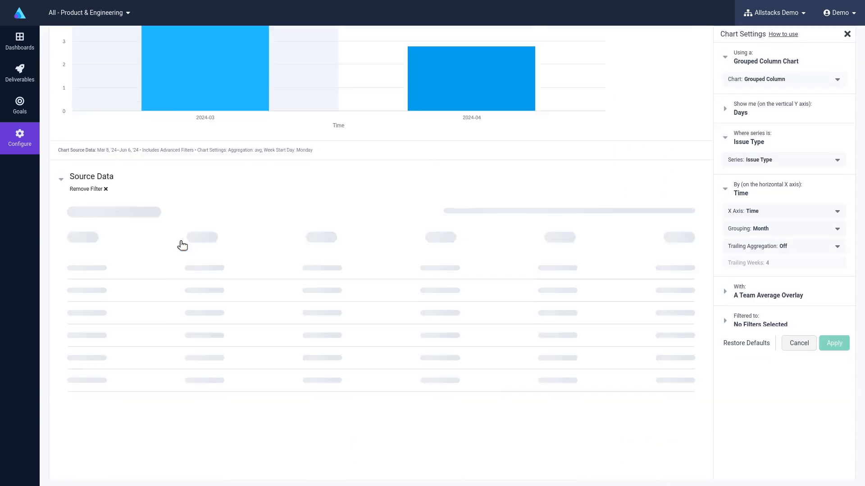
pyautogui.click(77, 107)
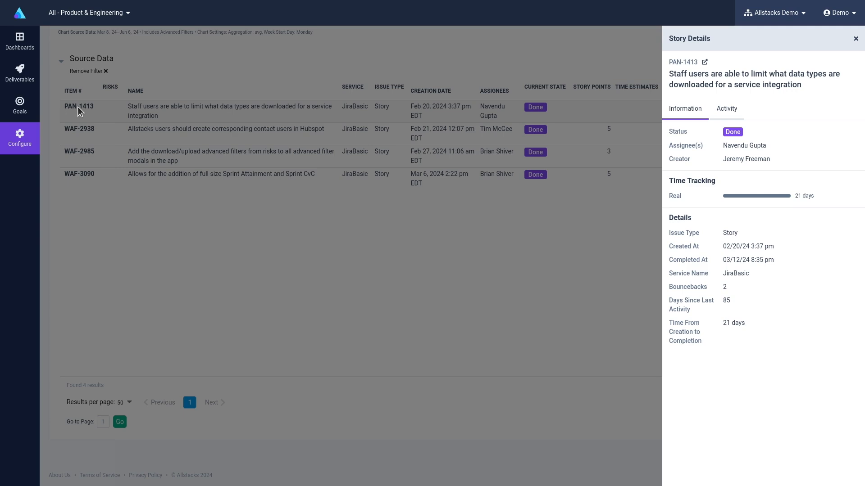
# Review the story's activity history, return to its information, and close the story details panel.
pyautogui.click(726, 110)
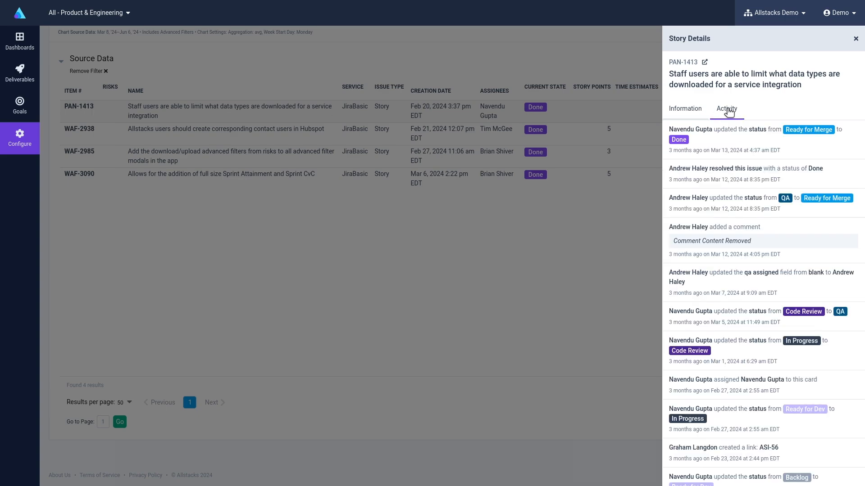
pyautogui.click(685, 110)
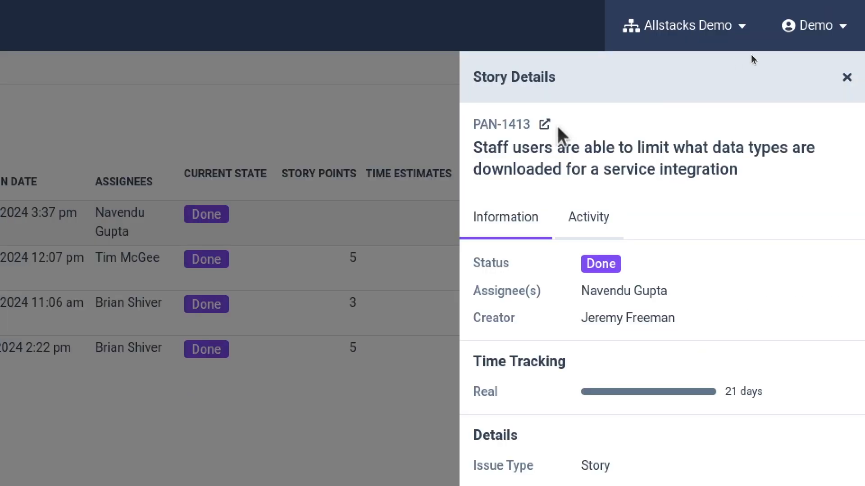
pyautogui.click(847, 78)
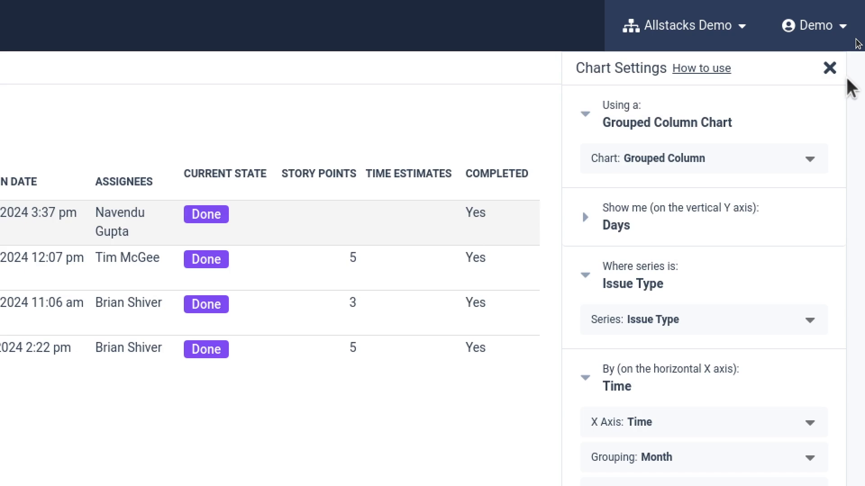
# Open the chart's share link dialog and close it.
pyautogui.scroll(5, 846, 81)
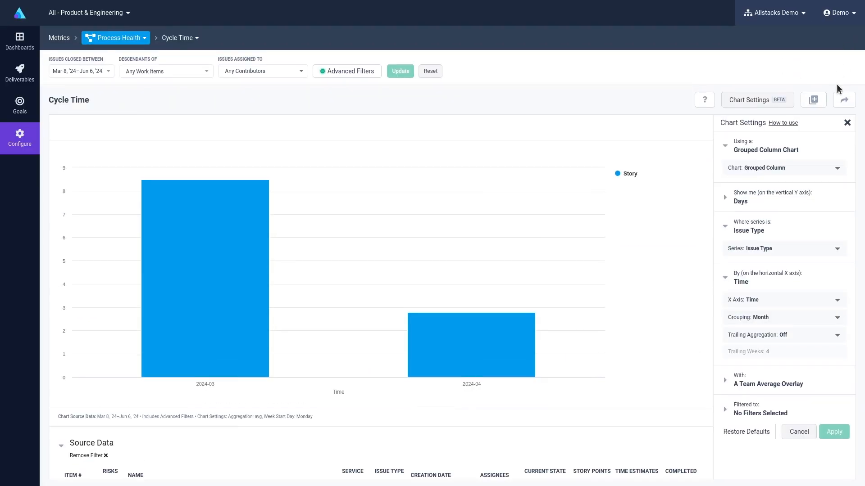
pyautogui.click(844, 99)
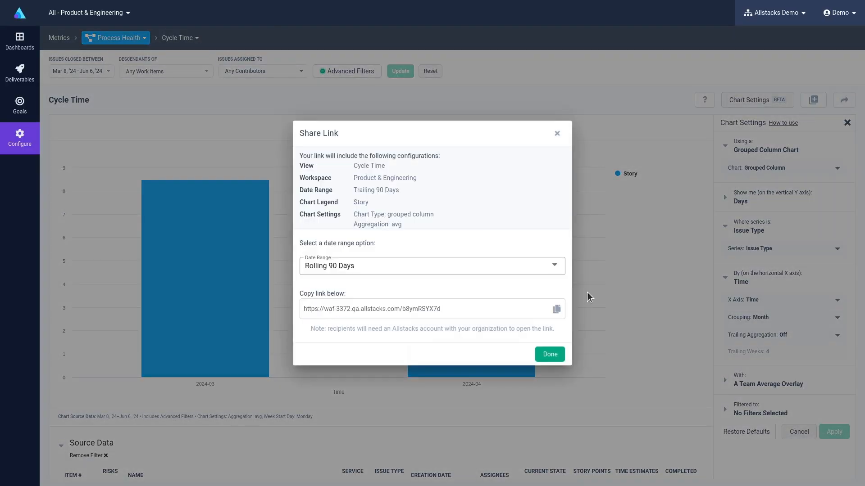
pyautogui.click(550, 355)
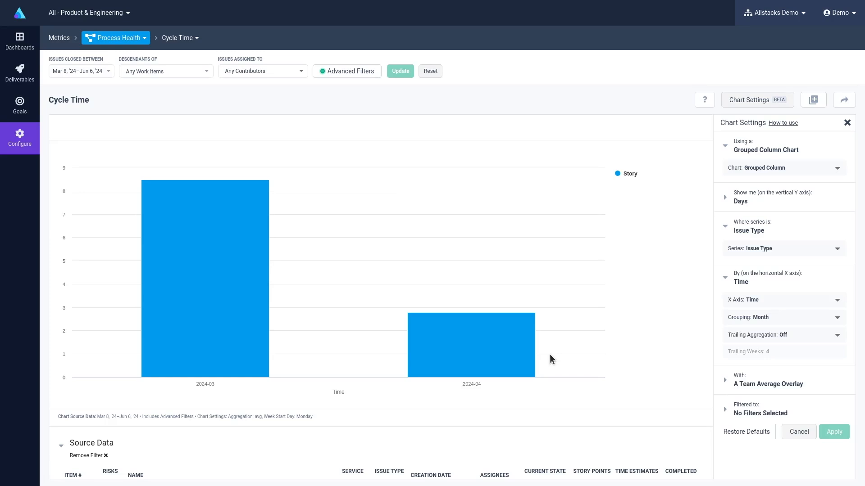
# Open the dialog to add the metric to a workspace dashboard and expand its customize and destination sections.
pyautogui.click(813, 100)
pyautogui.click(306, 260)
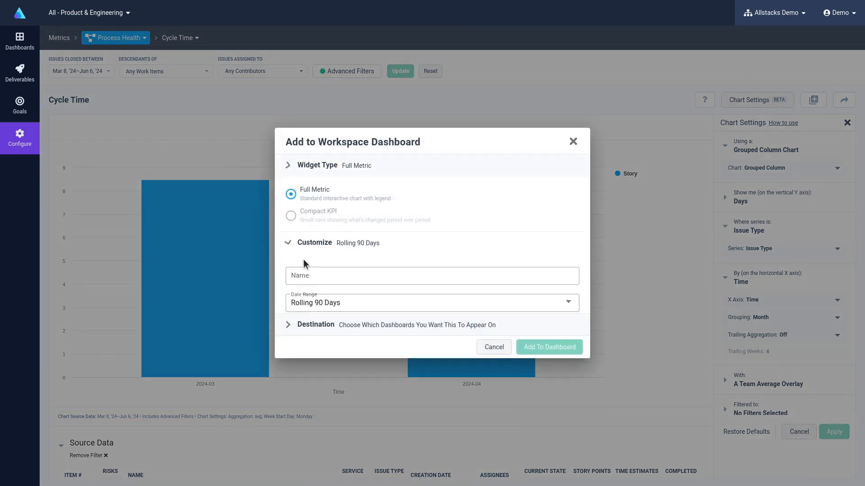
pyautogui.click(305, 335)
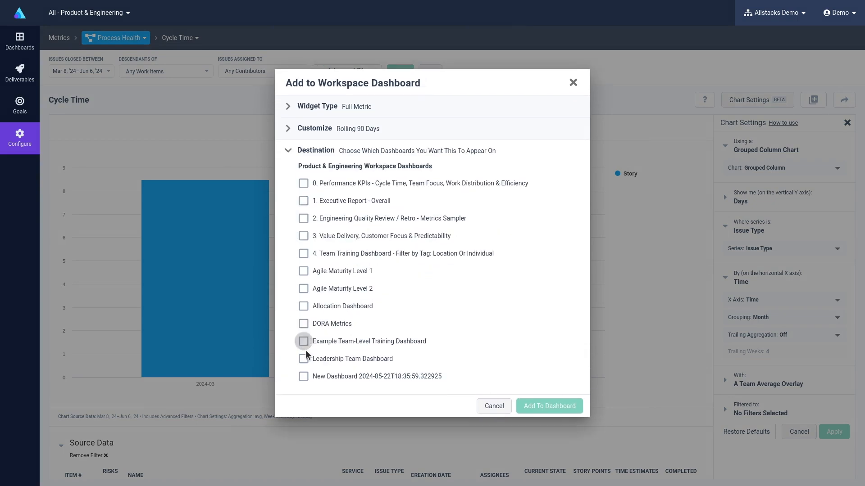
# Choose to create a new workspace dashboard as the destination for the metric.
pyautogui.click(347, 185)
pyautogui.click(346, 185)
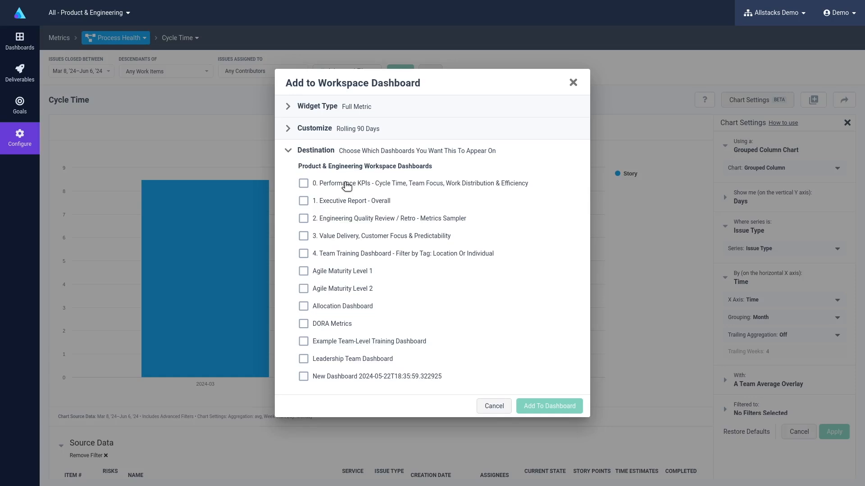
pyautogui.scroll(-3, 346, 186)
pyautogui.click(370, 381)
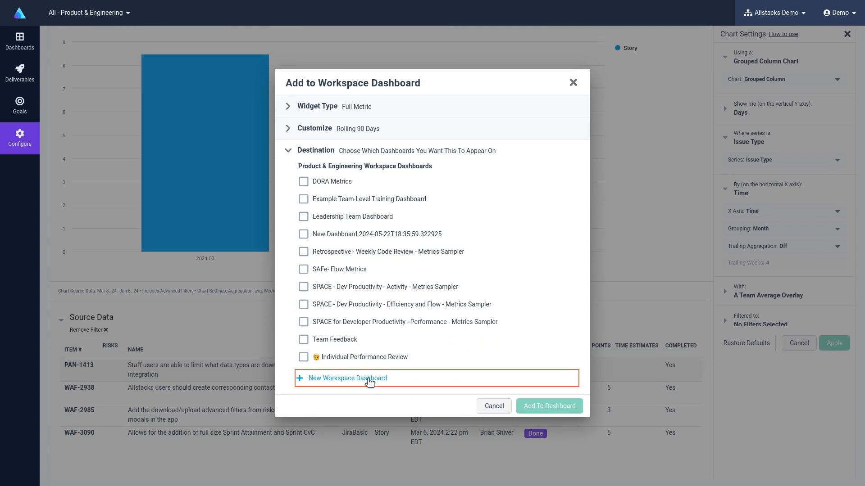